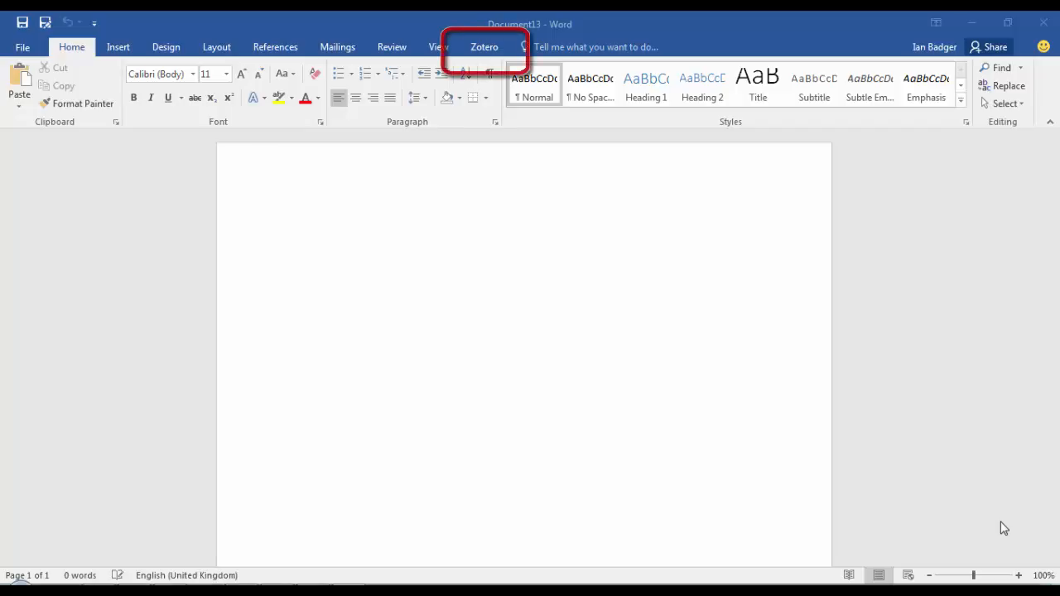
# Look over Word's Zotero commands, switch to Chrome and read "Using Zotero with Word" on the UCA Referencing Software page
pyautogui.click(489, 48)
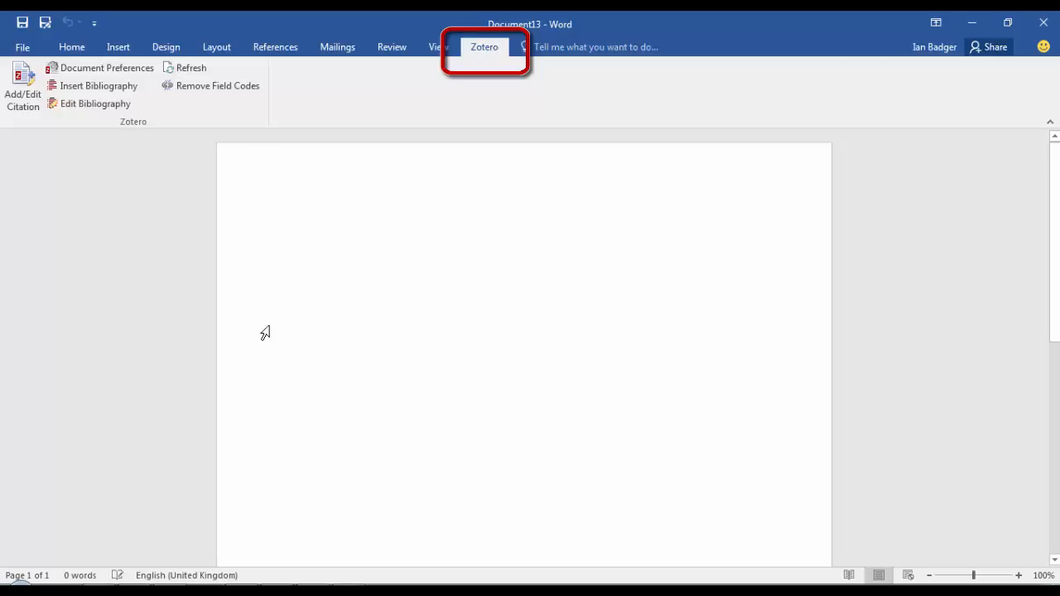
pyautogui.click(113, 589)
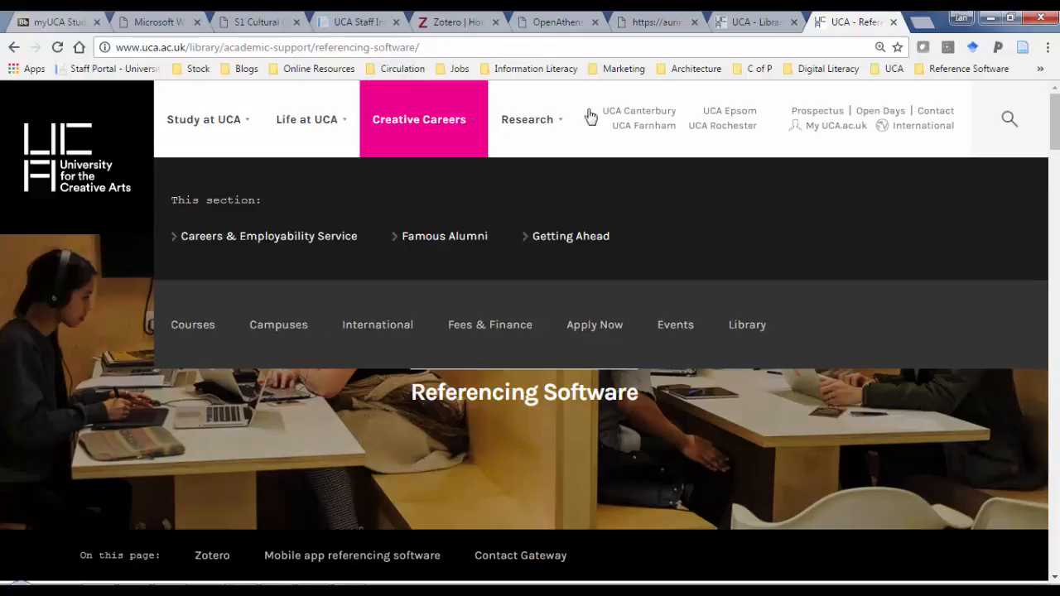
pyautogui.scroll(-10, 711, 574)
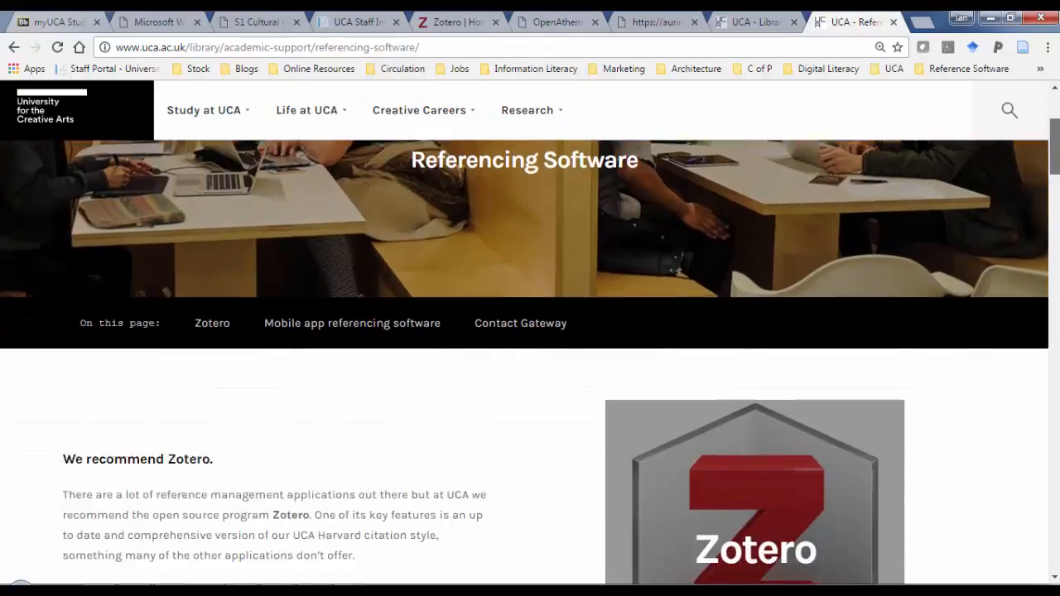
pyautogui.scroll(-4, 530, 381)
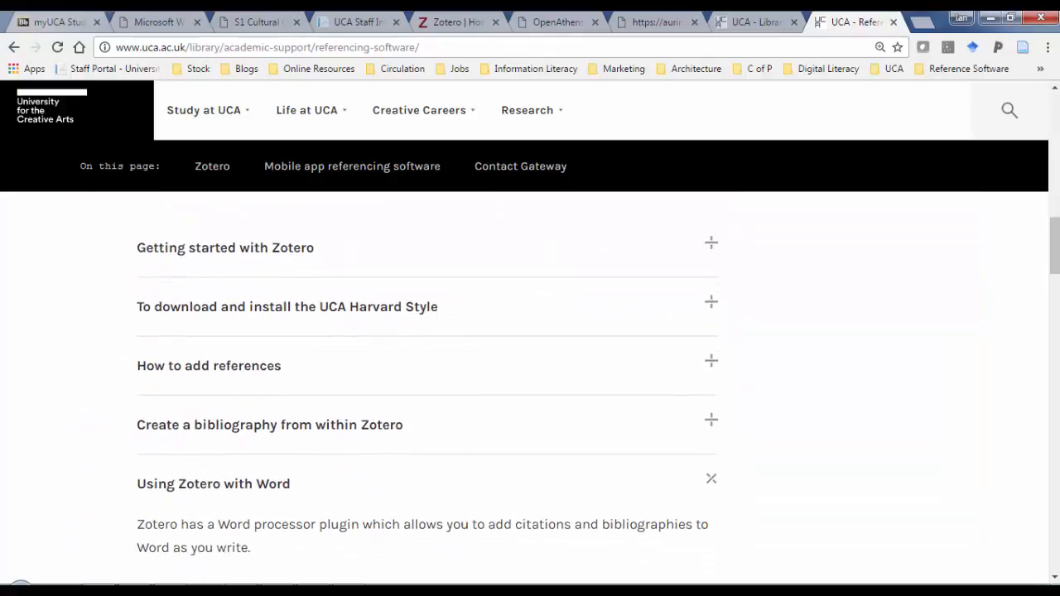
pyautogui.scroll(-2, 1058, 273)
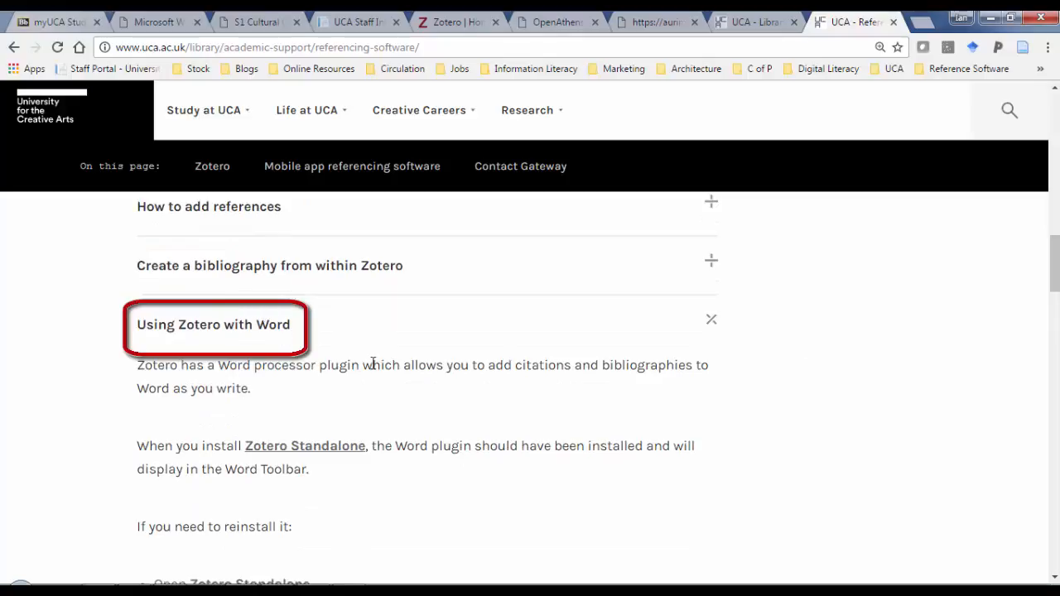
pyautogui.scroll(-3, 591, 388)
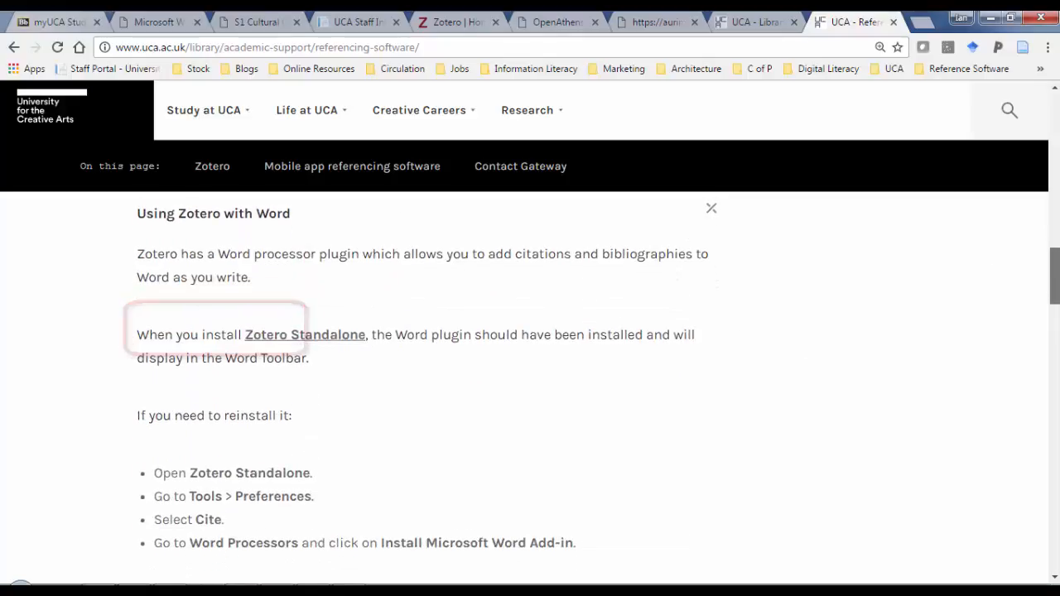
pyautogui.scroll(-2, 530, 388)
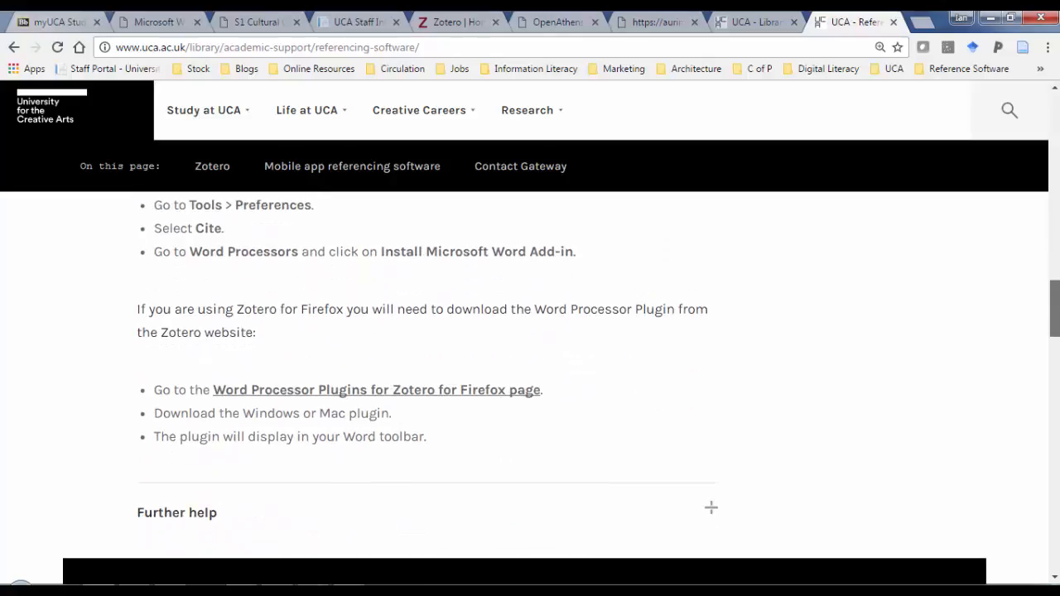
pyautogui.scroll(1, 530, 388)
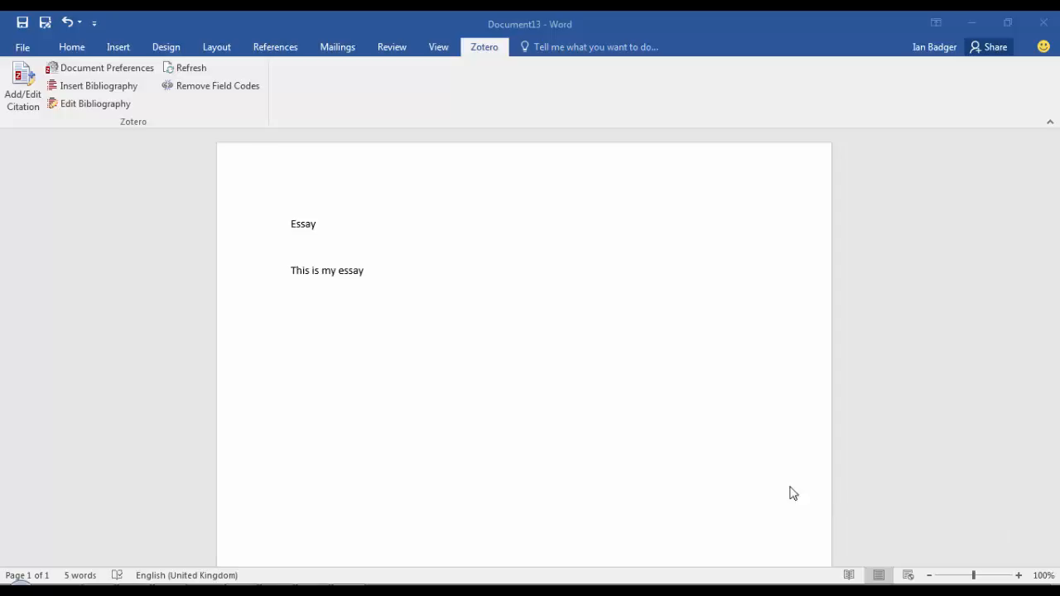
# Start a Zotero citation in the Word document after "This is my essay"
pyautogui.moveTo(241, 590)
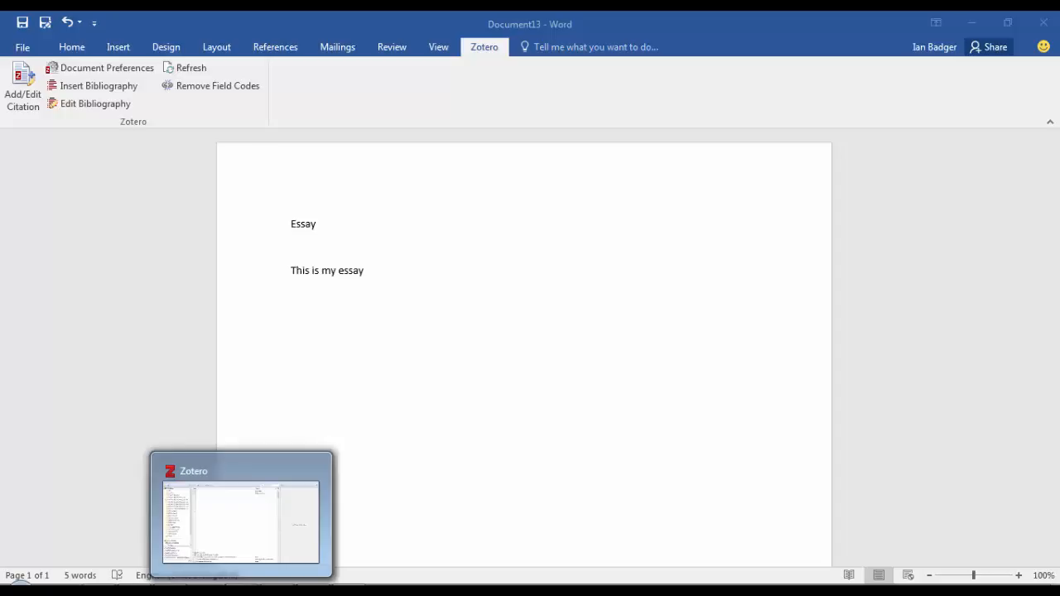
pyautogui.click(490, 308)
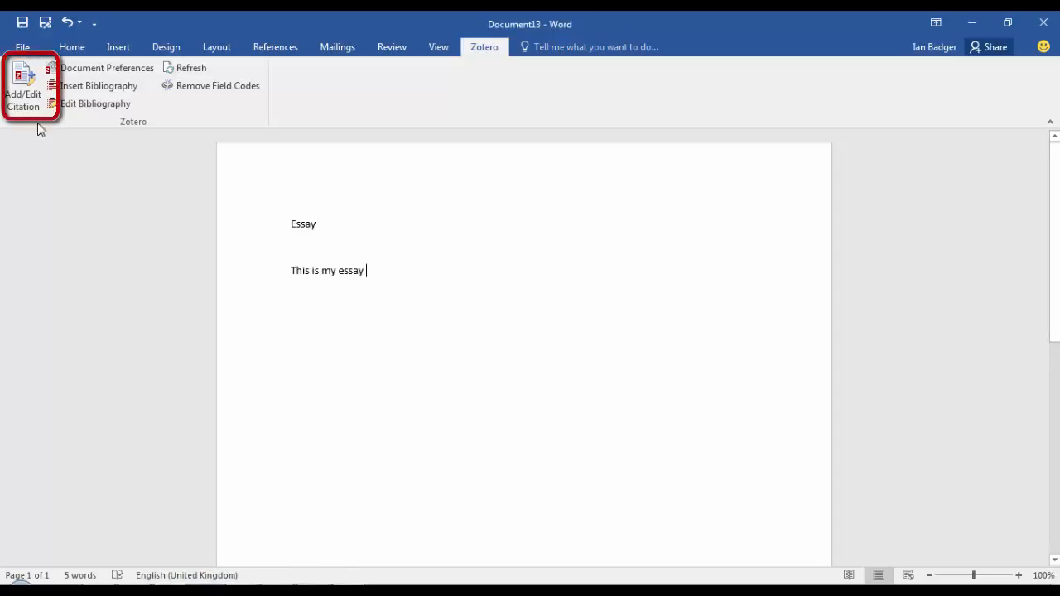
pyautogui.click(25, 99)
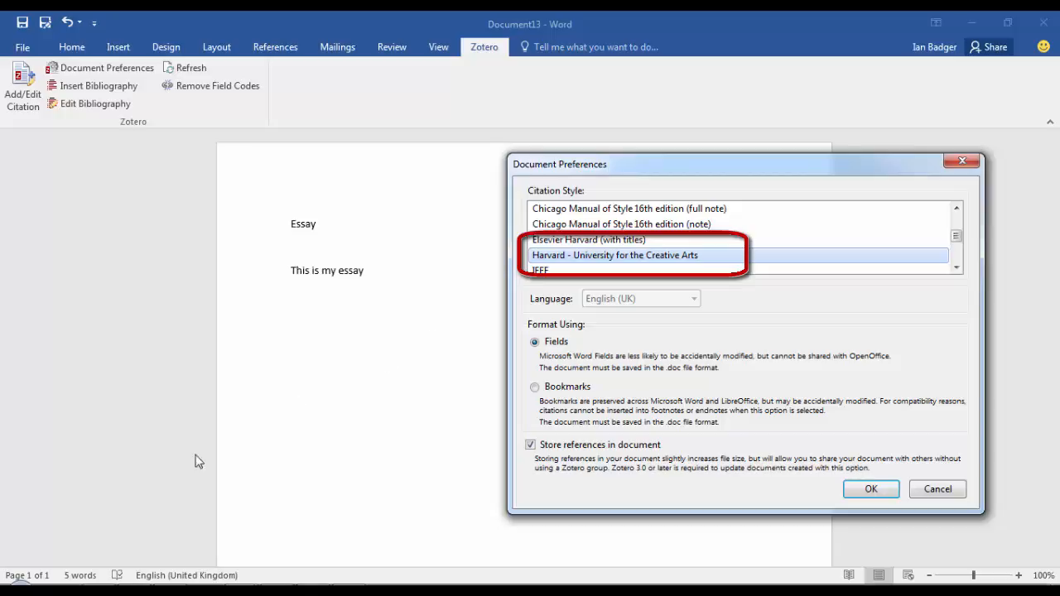
# Switch to Chrome and read how to download and install the UCA Harvard Style on the Referencing Software page
pyautogui.moveTo(73, 591)
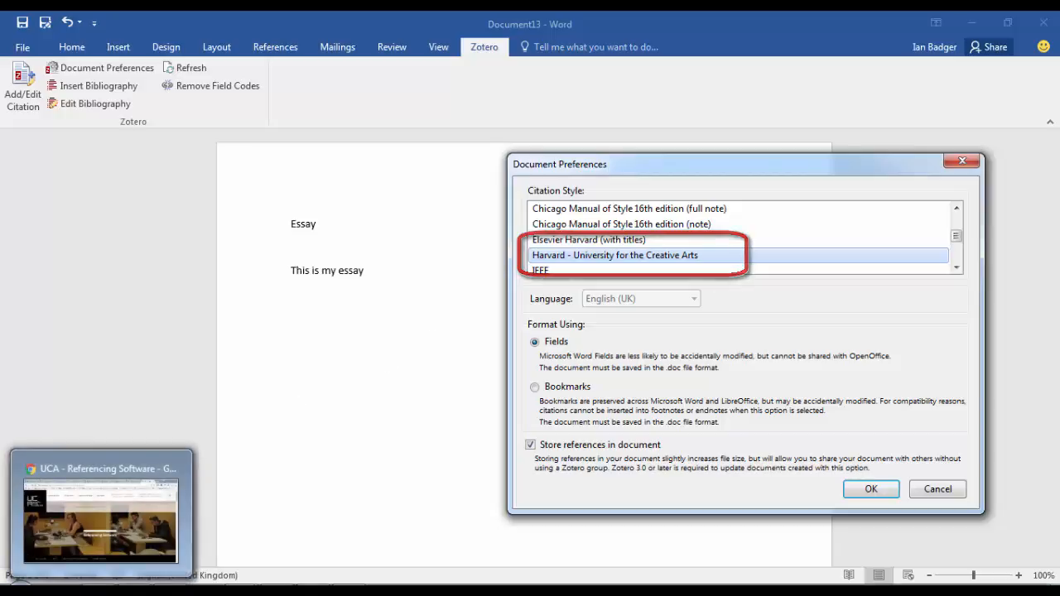
pyautogui.click(101, 521)
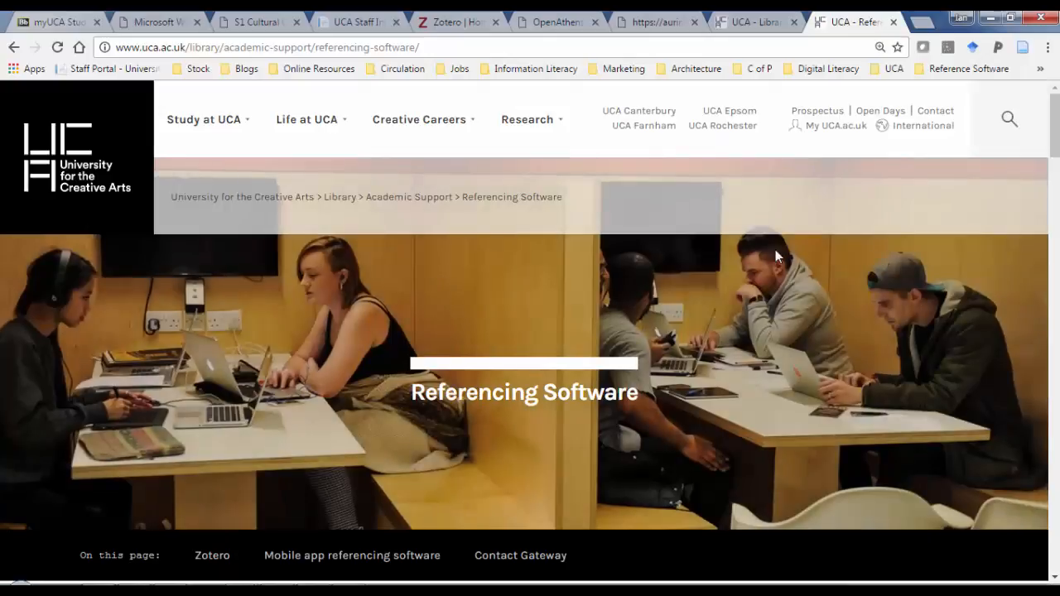
pyautogui.scroll(-10, 530, 331)
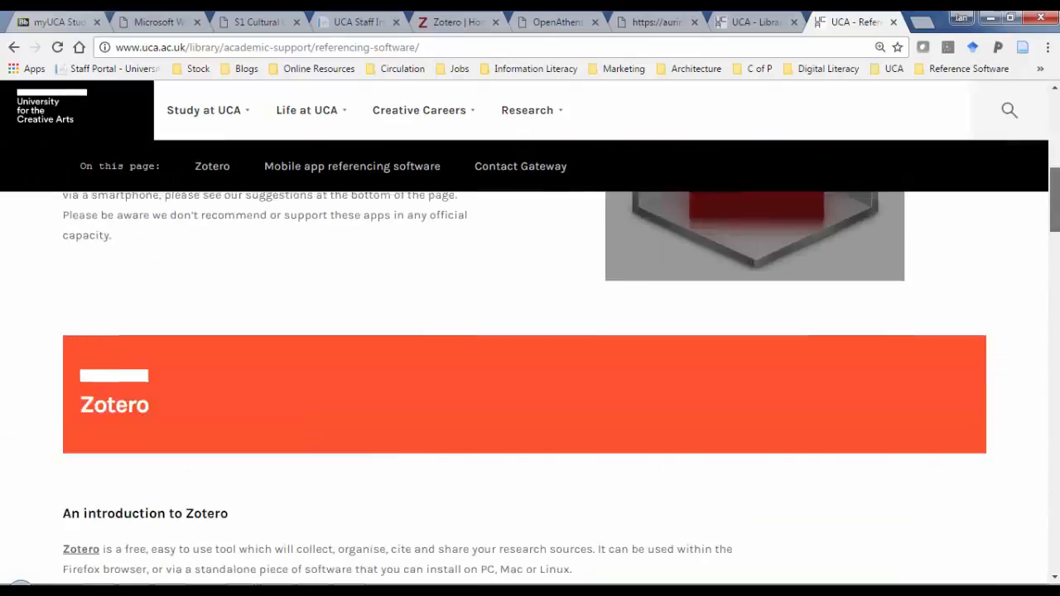
pyautogui.scroll(-1, 530, 331)
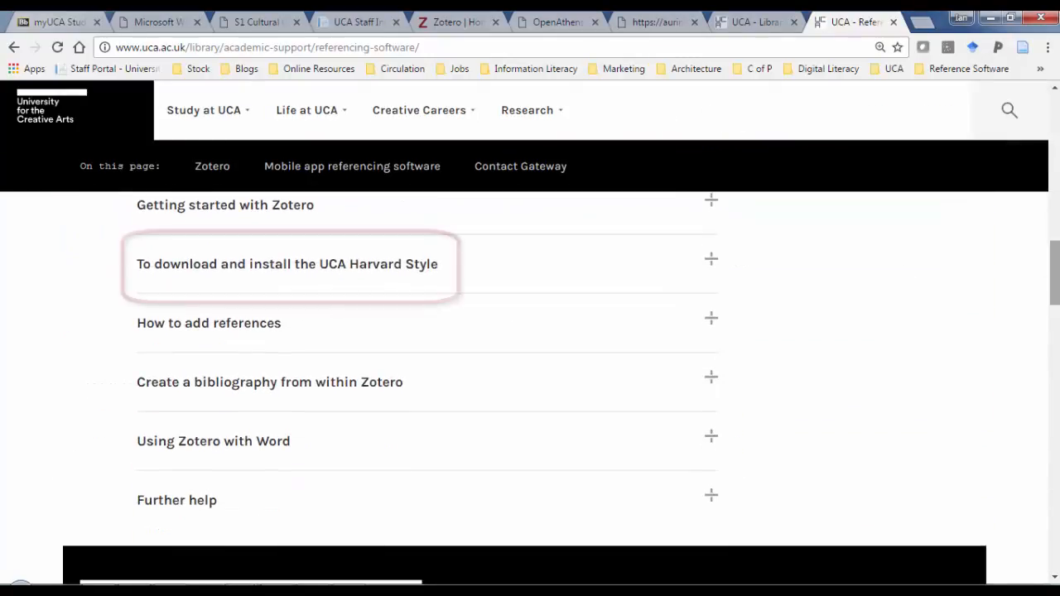
pyautogui.click(417, 267)
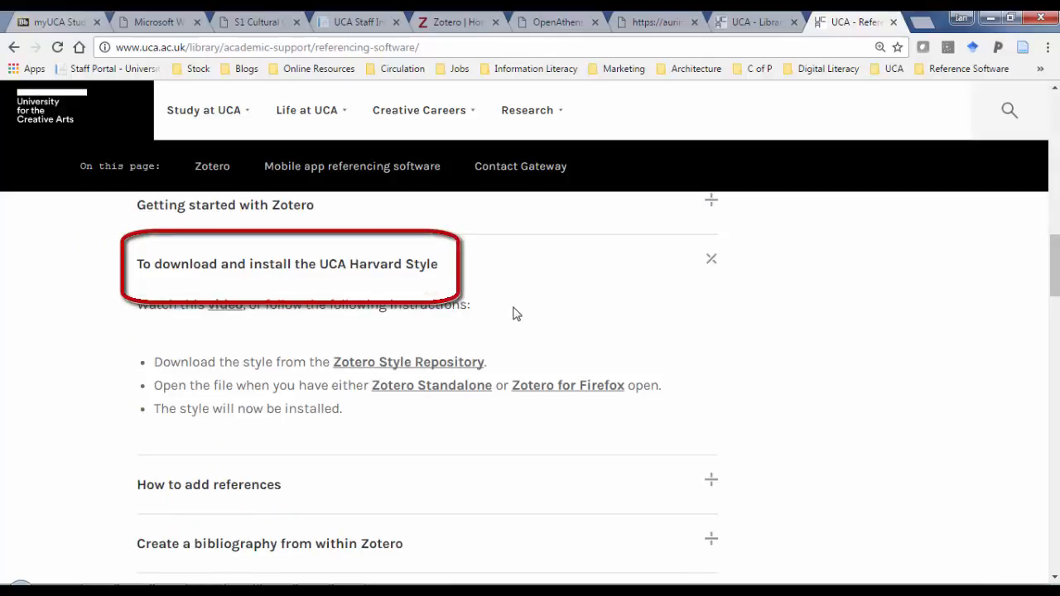
# Return to Word and accept the Harvard - University for the Creative Arts citation style, formatted using Fields with references stored in the document
pyautogui.click(178, 590)
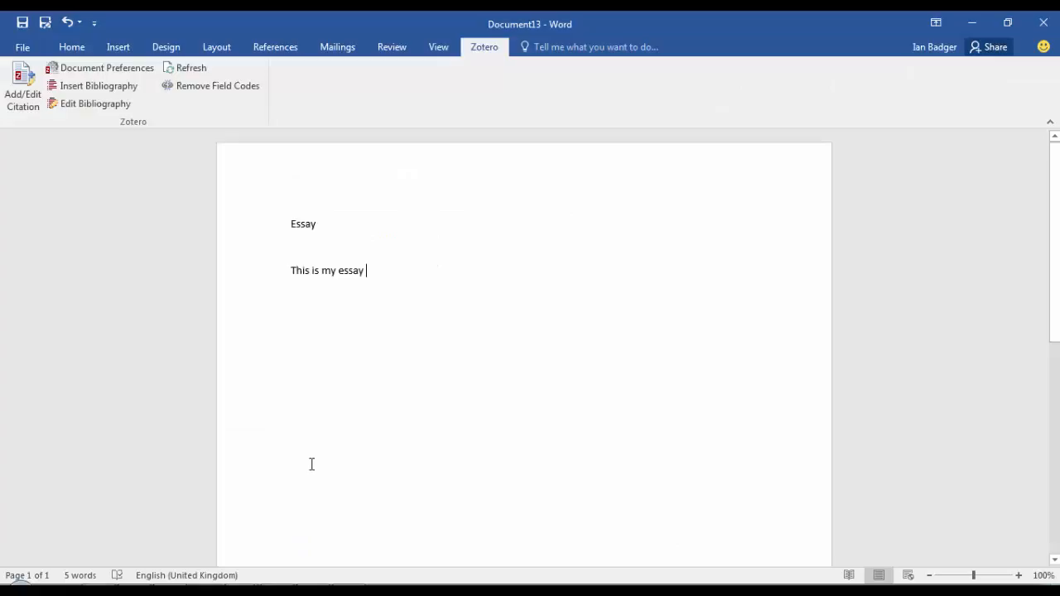
pyautogui.click(310, 539)
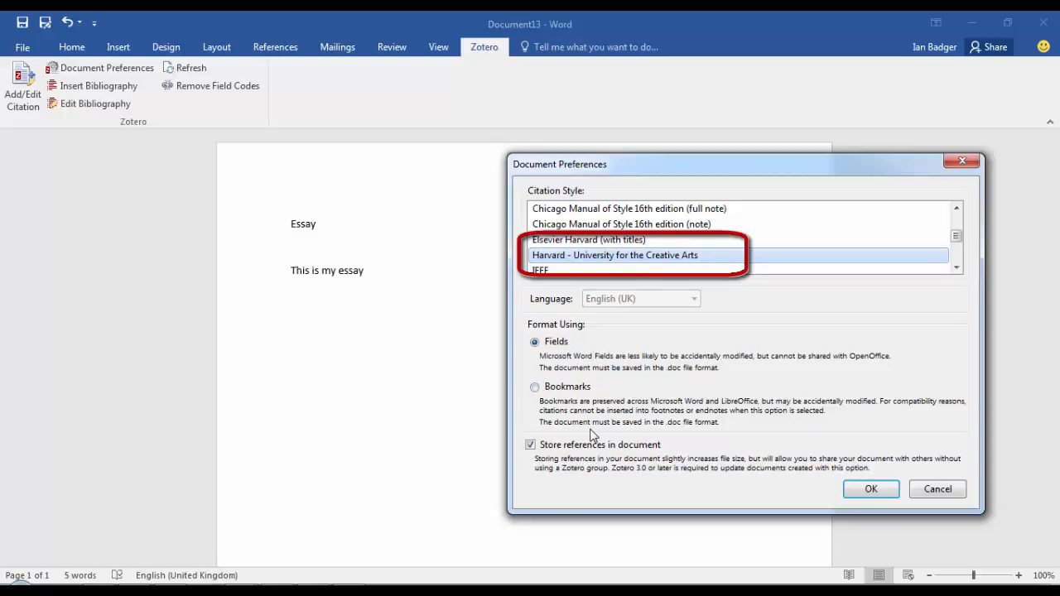
pyautogui.click(868, 489)
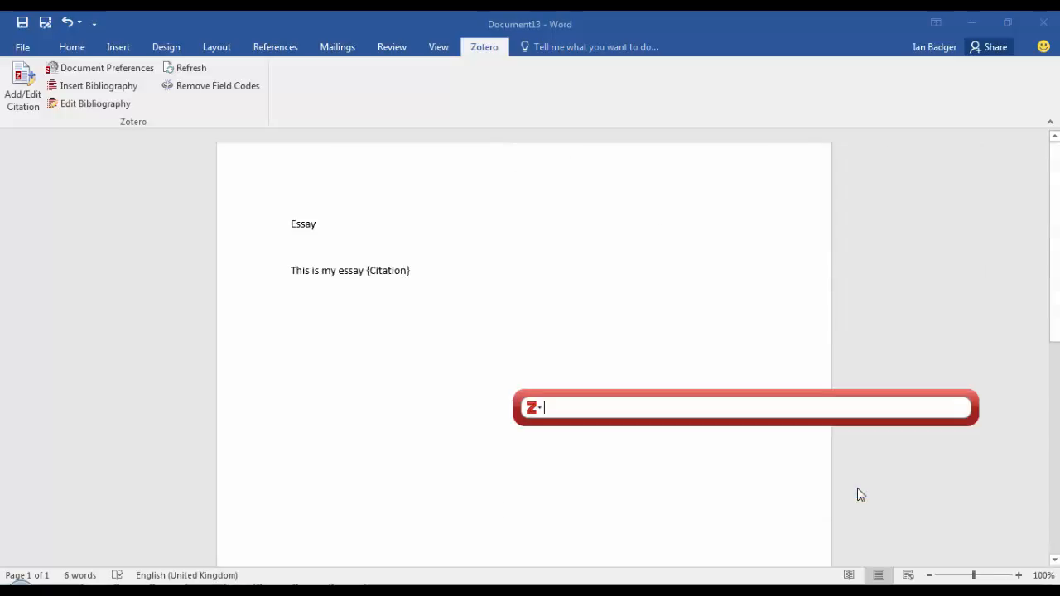
# Insert the citation for Barthes' Mythologies (2007) from My Library with page number 99
pyautogui.write('barthes')
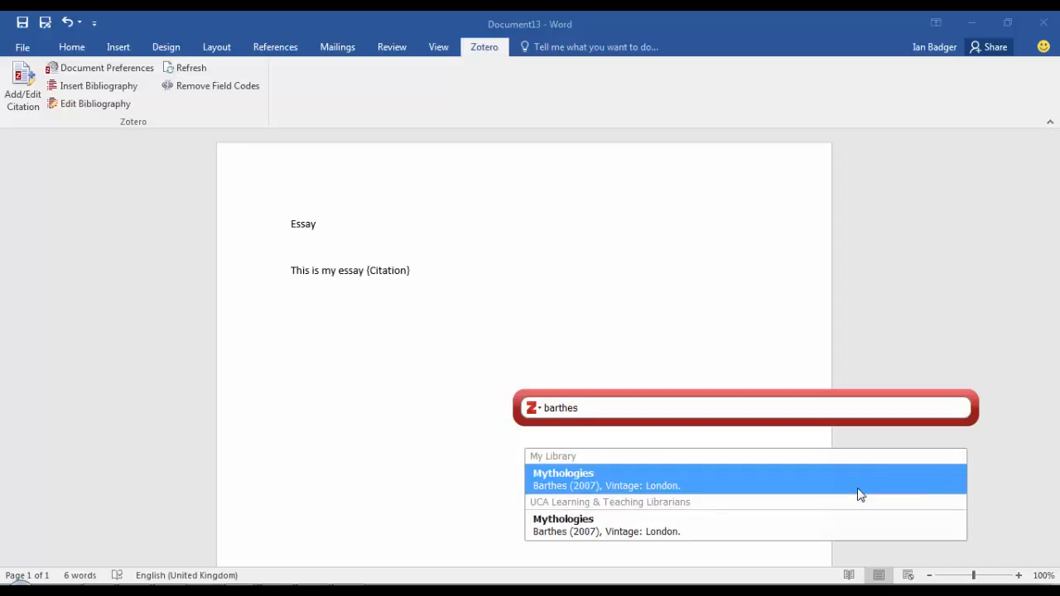
pyautogui.click(579, 476)
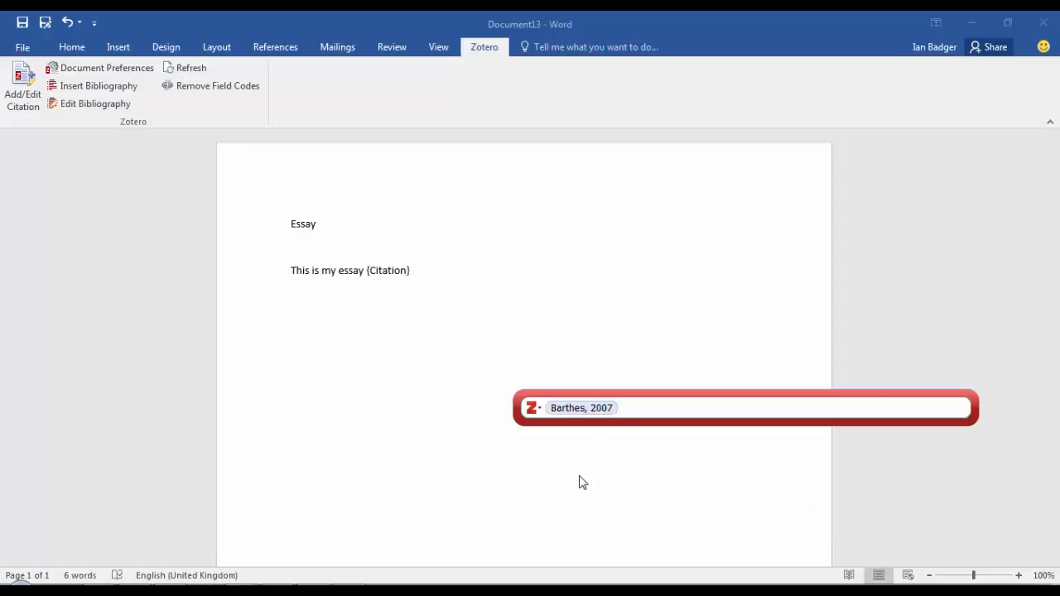
pyautogui.click(605, 410)
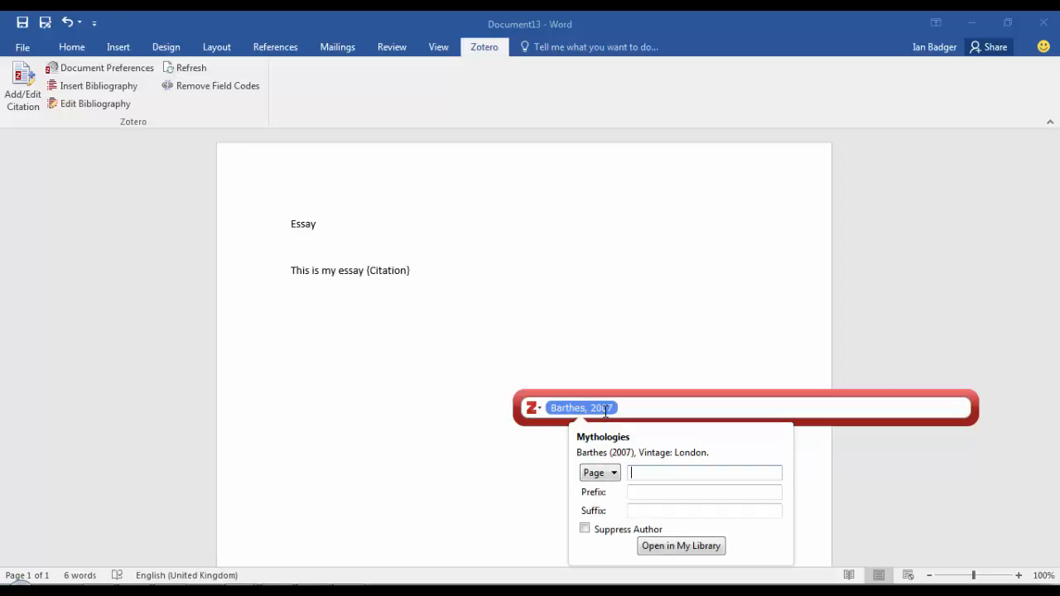
pyautogui.write('99')
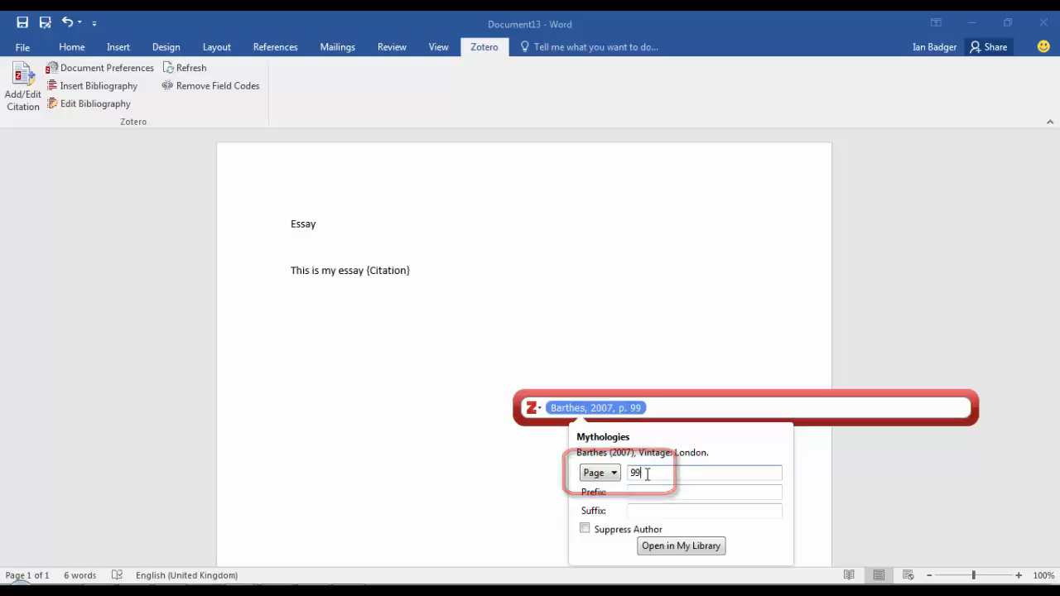
pyautogui.press('Return')
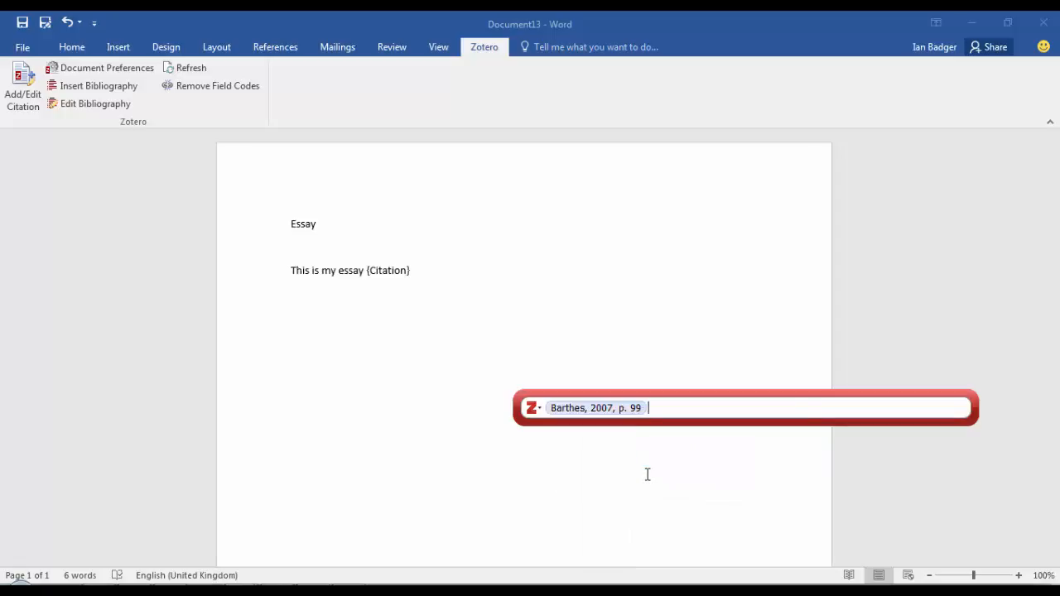
pyautogui.press('Return')
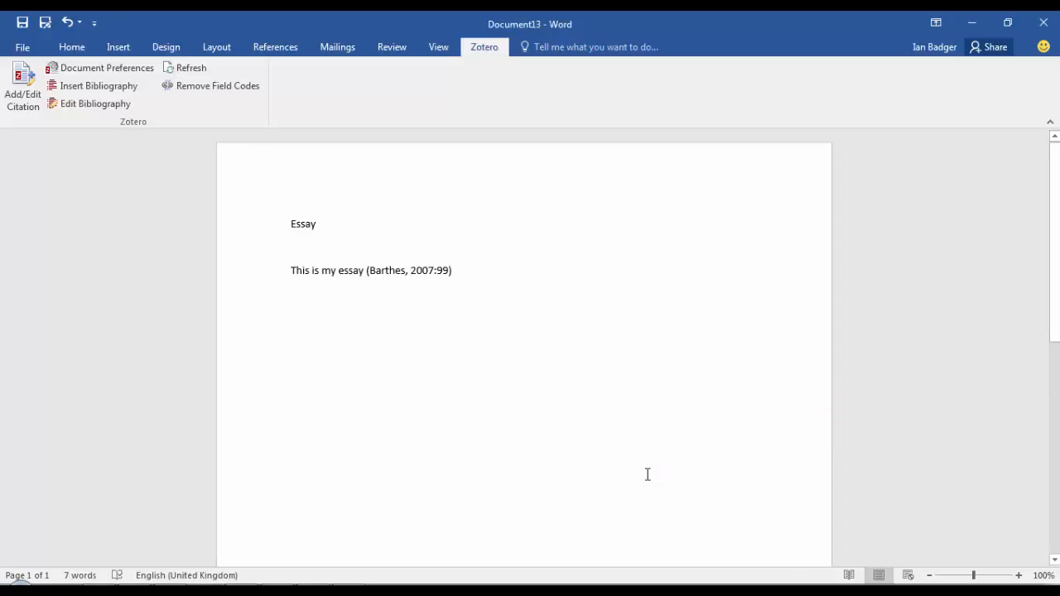
# Continue the sentence after the Barthes citation with "and I am writing my essay", using the spelling suggestion for "writing"
pyautogui.write('and I am wrti')
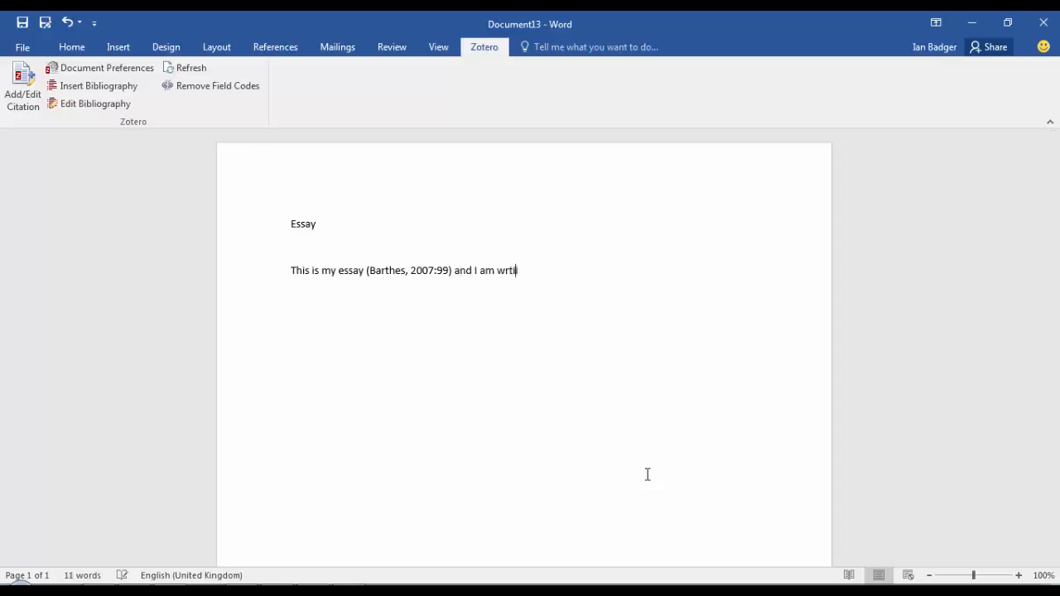
pyautogui.press('BackSpace')
pyautogui.write('ing my essay')
pyautogui.rightClick(525, 273)
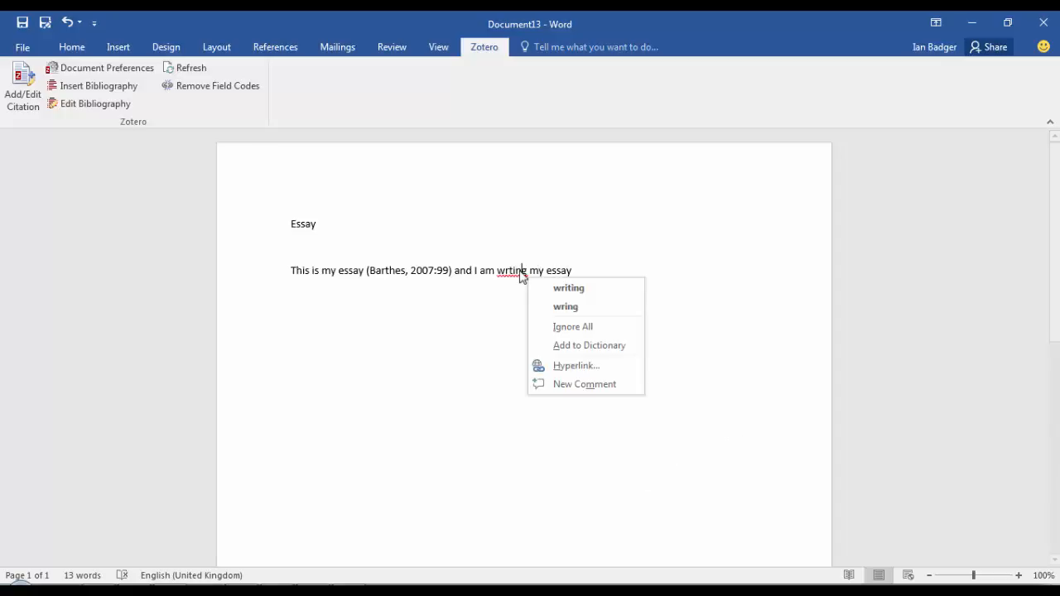
pyautogui.click(574, 295)
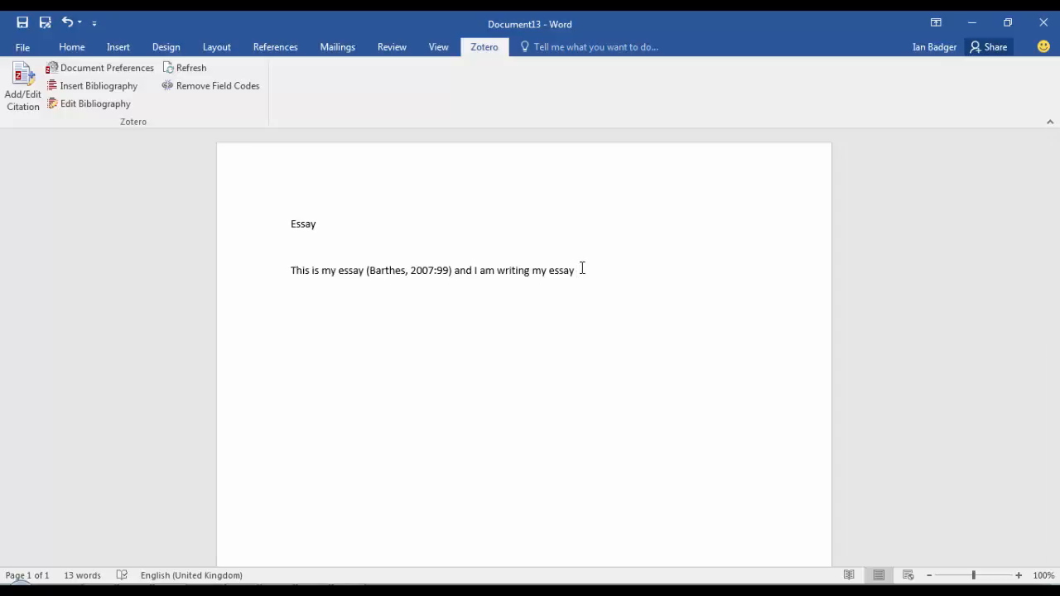
# Cite Moore's "London: The city that ate itself" (2015) from My Library after "writing my essay" and close the sentence with a full stop
pyautogui.click(18, 96)
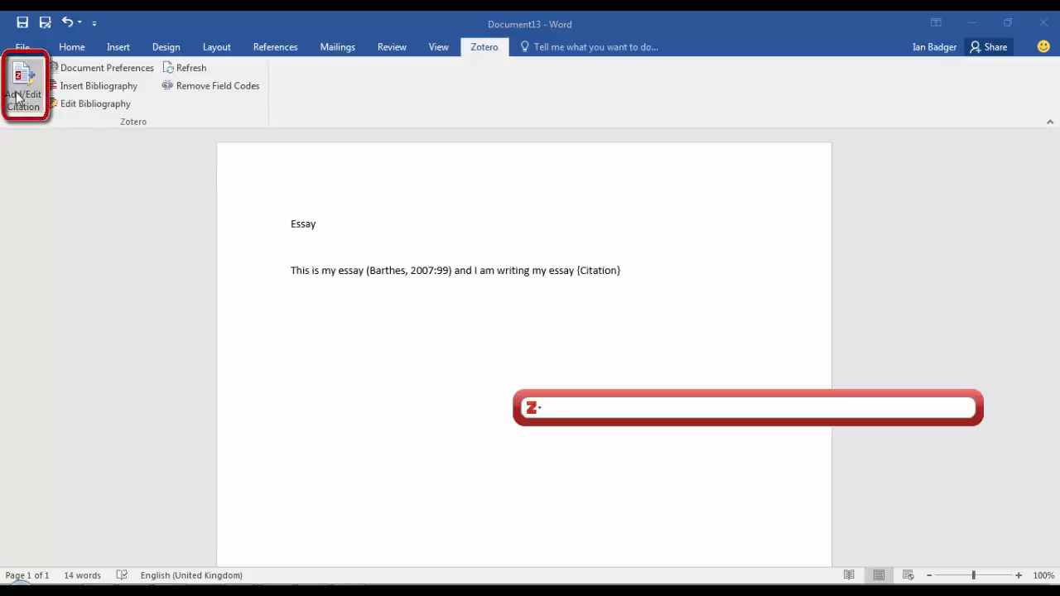
pyautogui.write('moore')
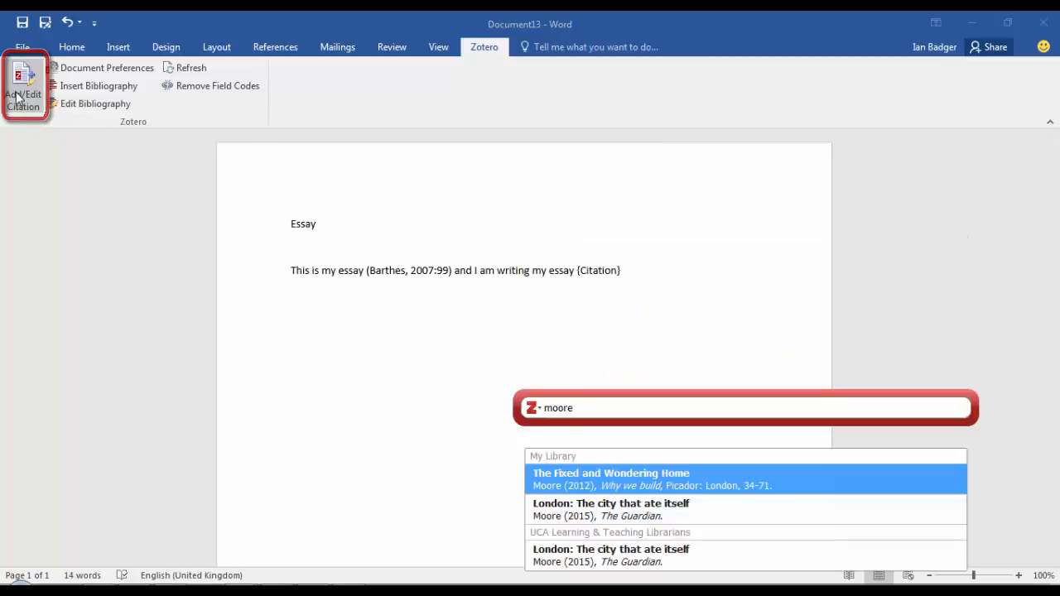
pyautogui.click(639, 515)
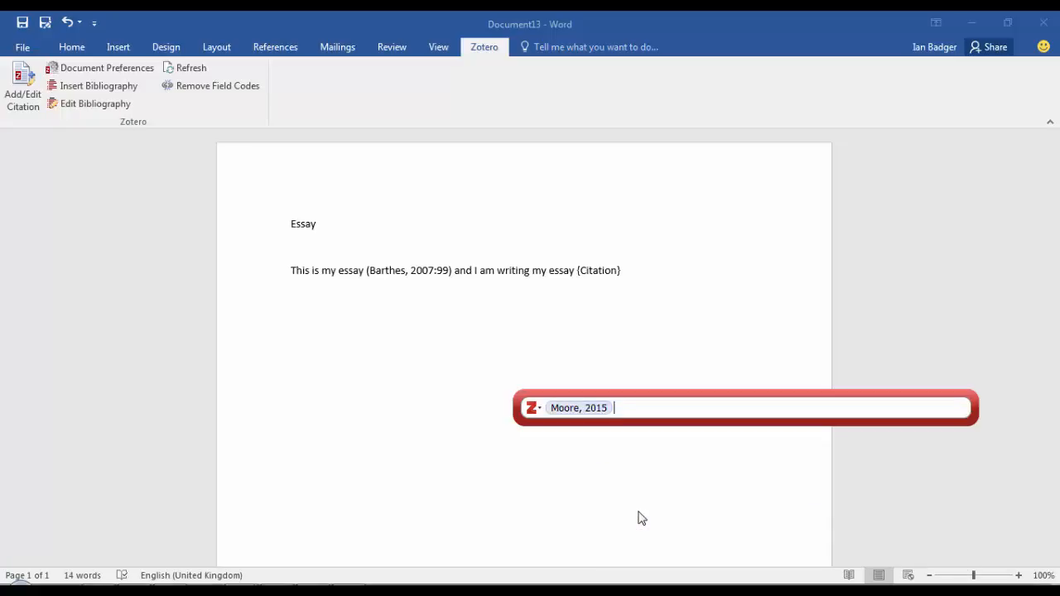
pyautogui.press('Return')
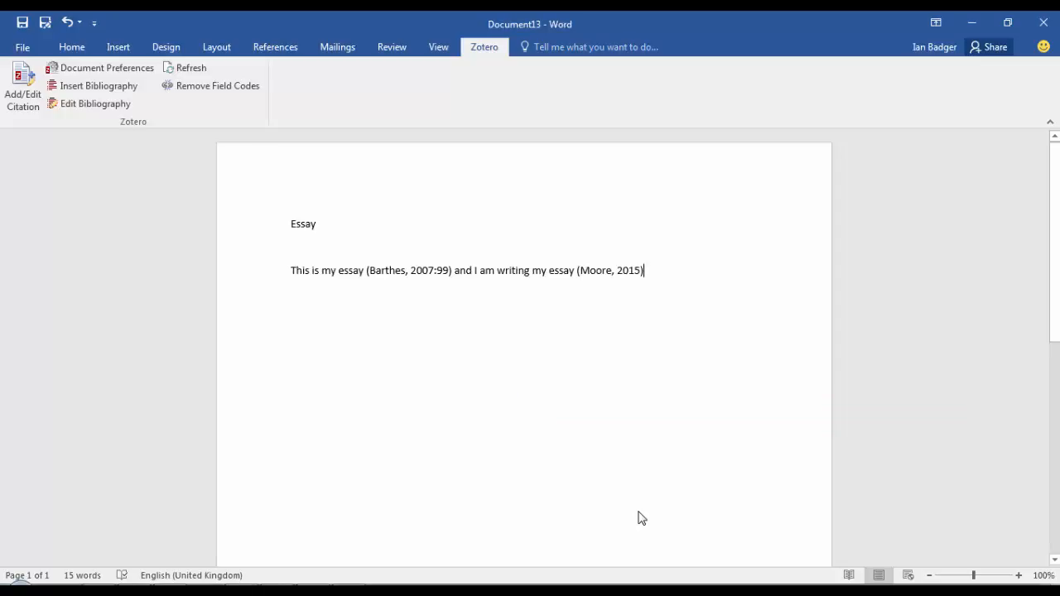
pyautogui.write('.')
# Add a "Bibliography" heading below the essay text and insert the Zotero bibliography under it
pyautogui.press('Return')
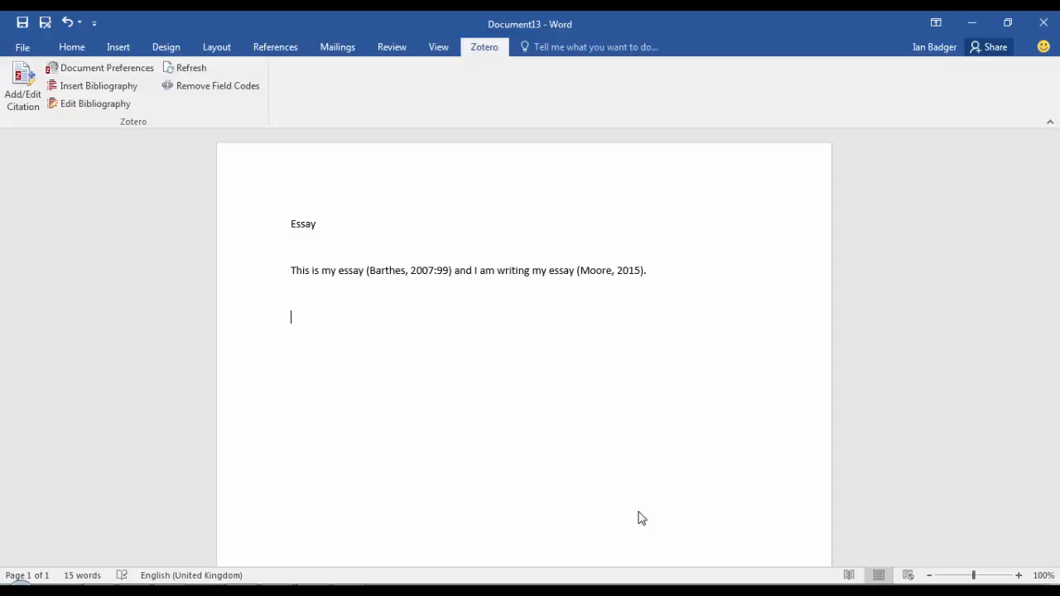
pyautogui.write('Bibliography')
pyautogui.press('Return')
pyautogui.click(130, 96)
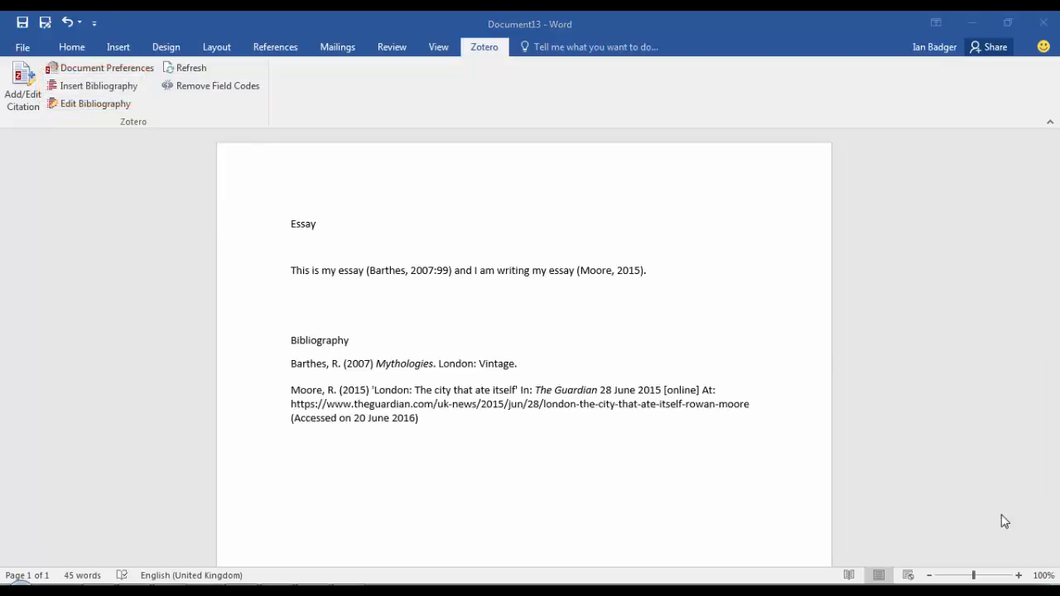
# Start a new sentence with "Freud" after the Moore citation at the end of the essay text
pyautogui.click(653, 273)
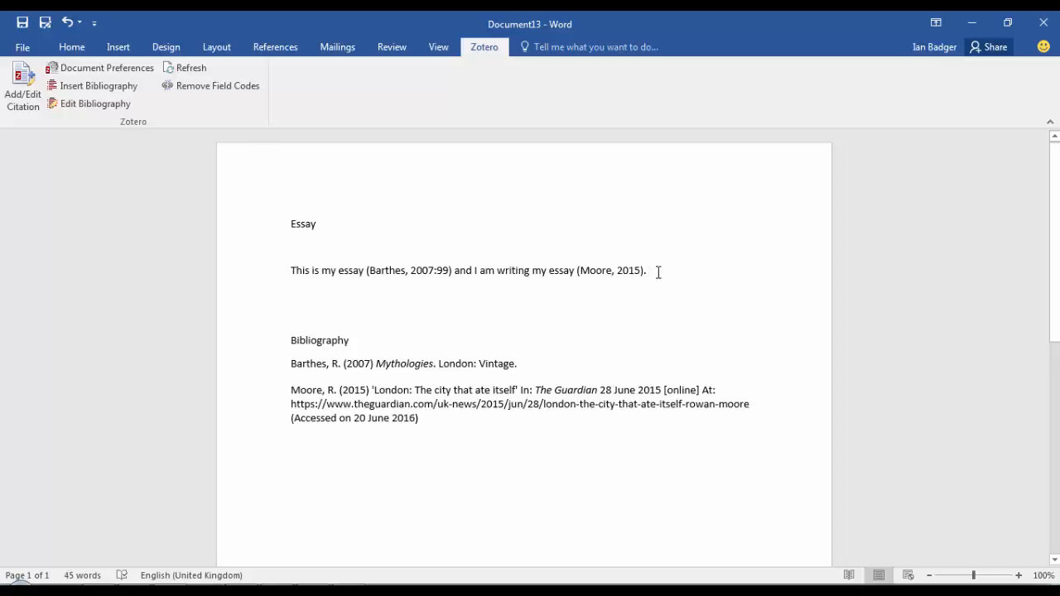
pyautogui.write('FRUE')
pyautogui.press('BackSpace')
pyautogui.press('BackSpace')
pyautogui.press('BackSpace')
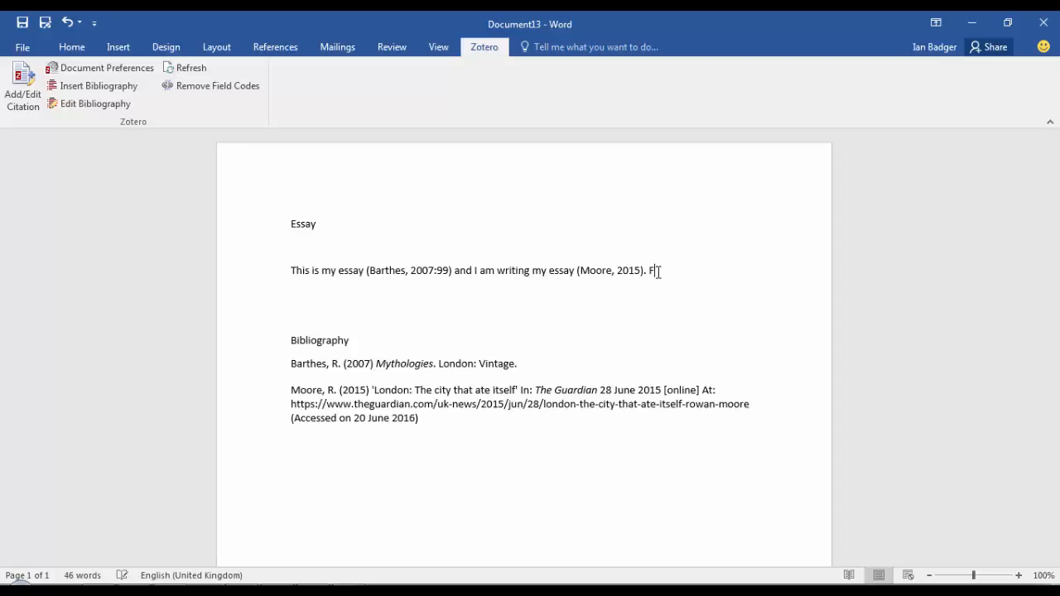
pyautogui.write('rued')
pyautogui.press('BackSpace')
pyautogui.press('BackSpace')
pyautogui.press('BackSpace')
pyautogui.write('eud')
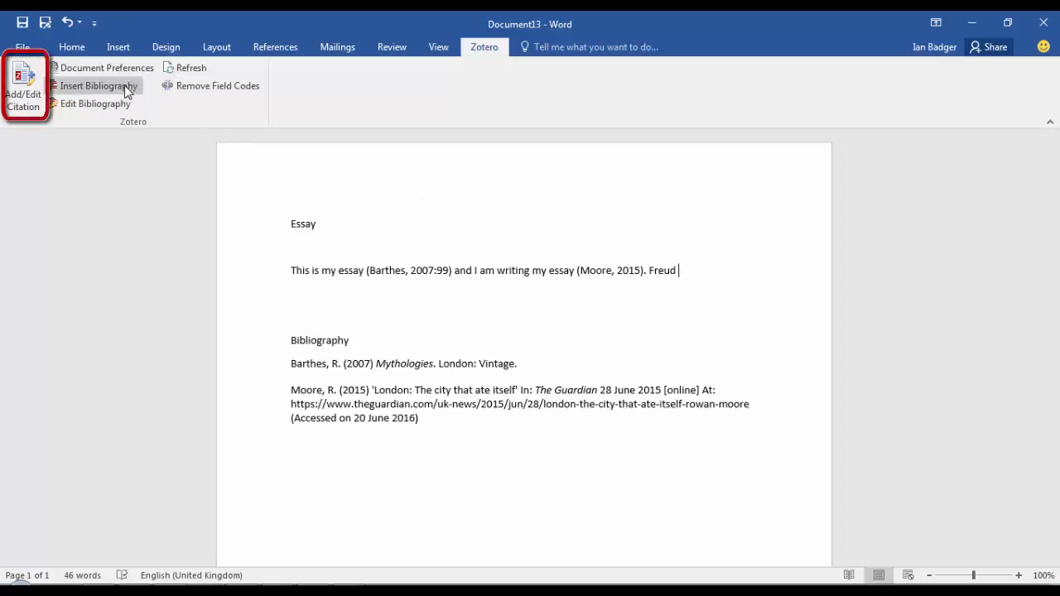
# Cite Freud's The Uncanny (1925) from My Library after "Freud" with page 67 and the author suppressed, ending the sentence with a full stop
pyautogui.click(23, 101)
pyautogui.write('freud')
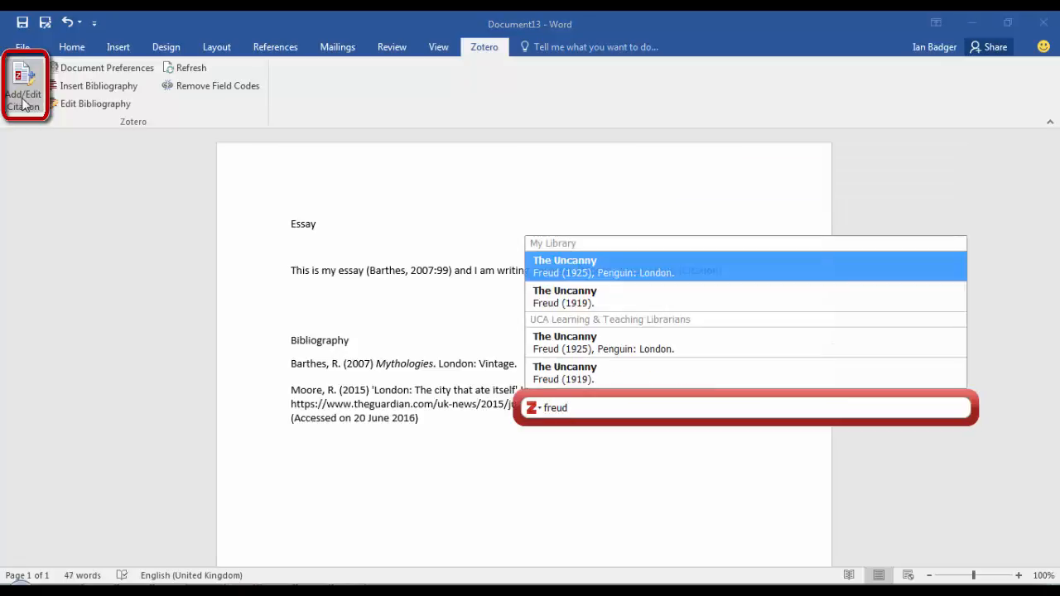
pyautogui.click(574, 275)
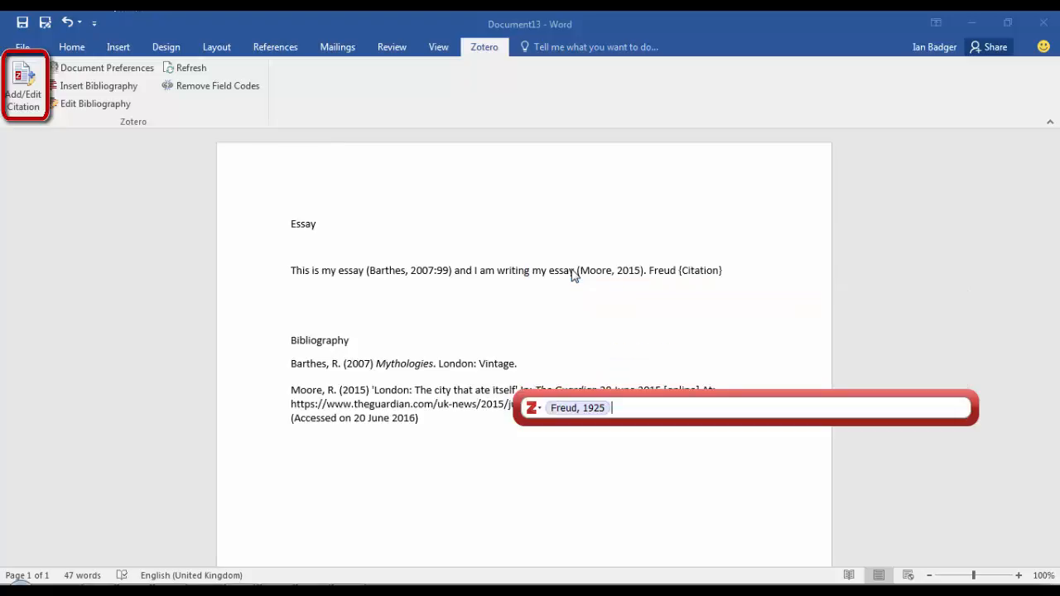
pyautogui.click(584, 407)
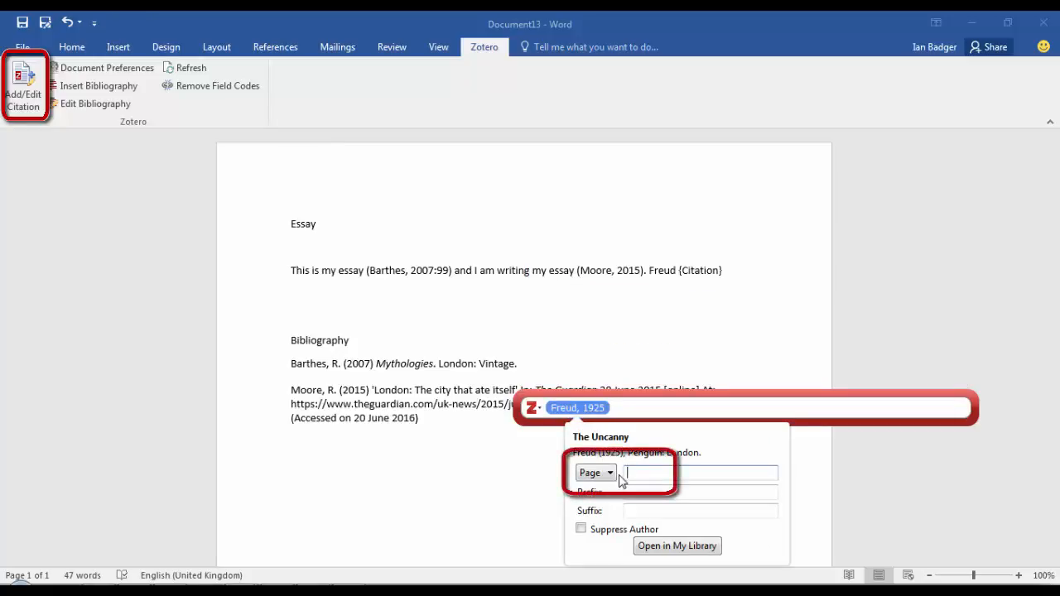
pyautogui.write('67')
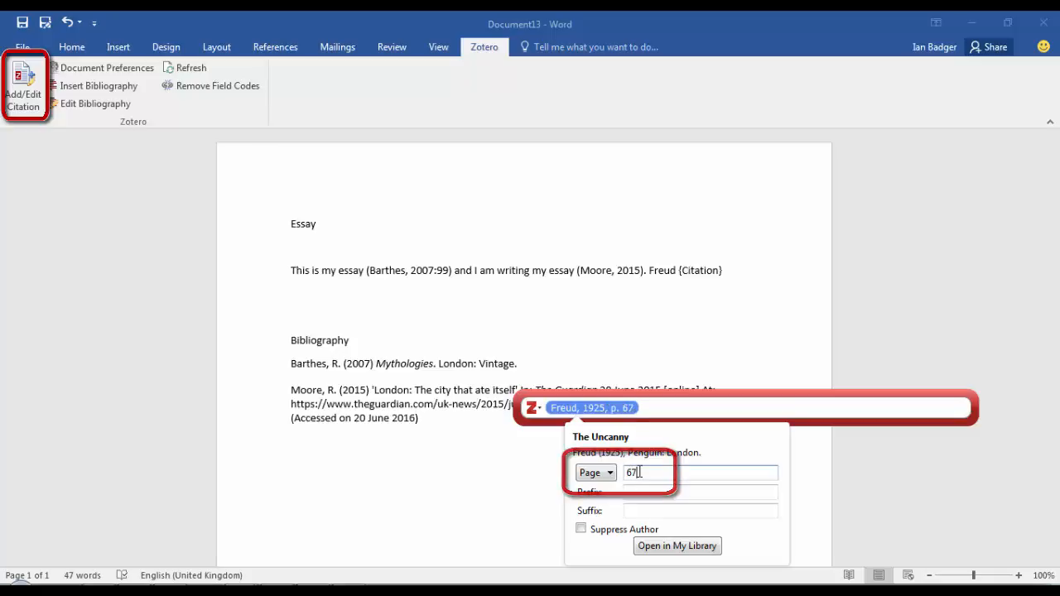
pyautogui.click(606, 535)
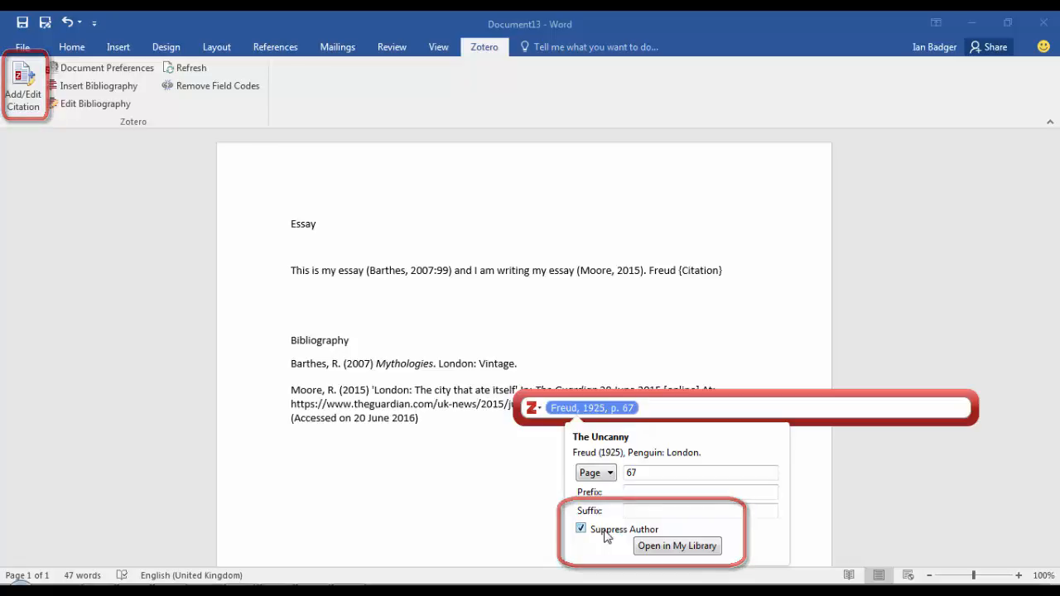
pyautogui.press('Return')
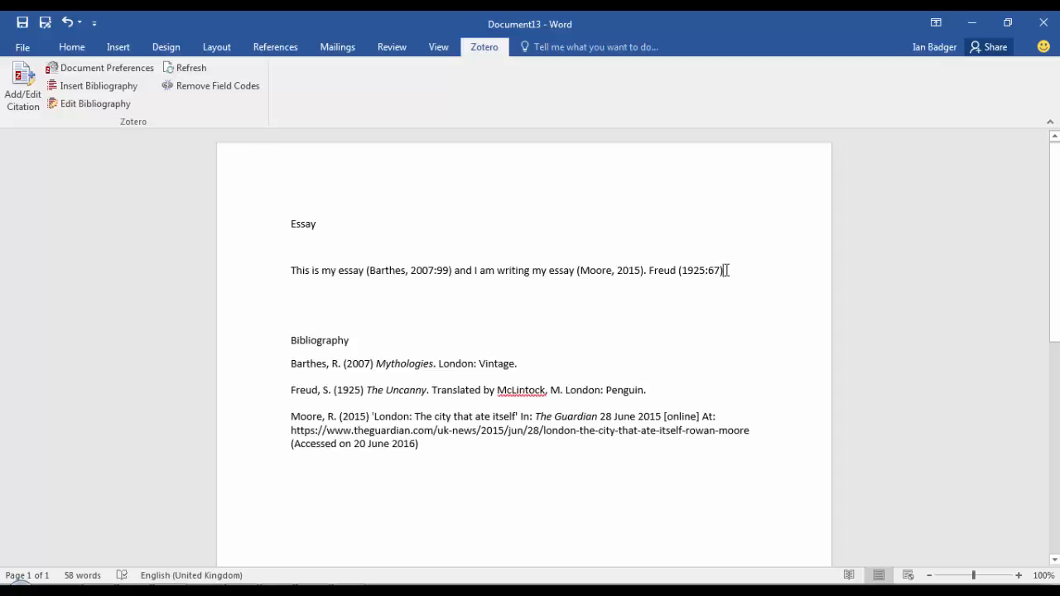
pyautogui.write('.')
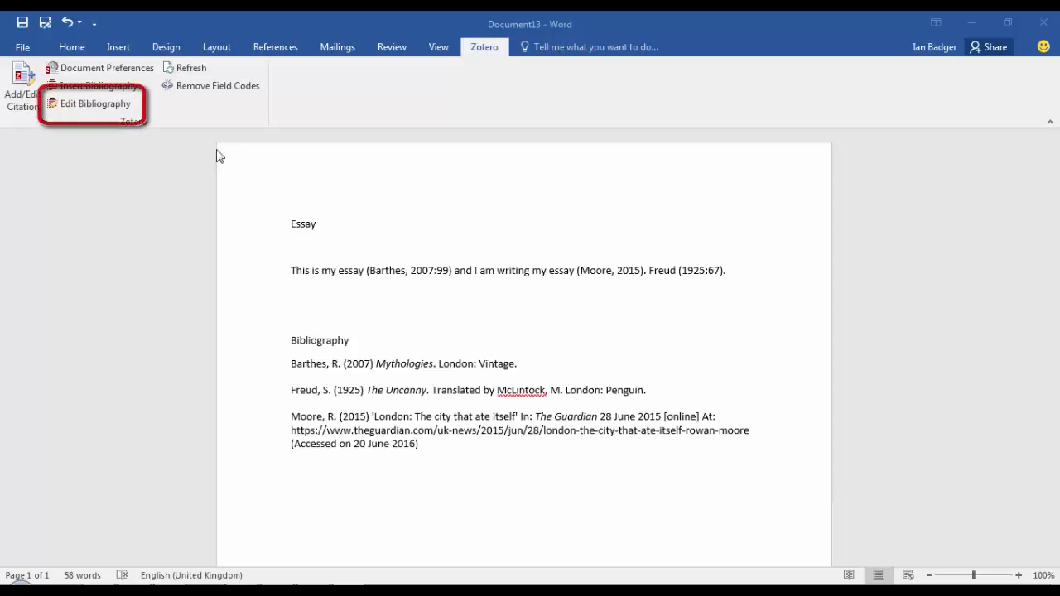
# Edit the bibliography to add the uncited "Active learning: creating excitement in the classroom" by Bonwell and Eison, found by searching My Library for "learning"
pyautogui.click(82, 107)
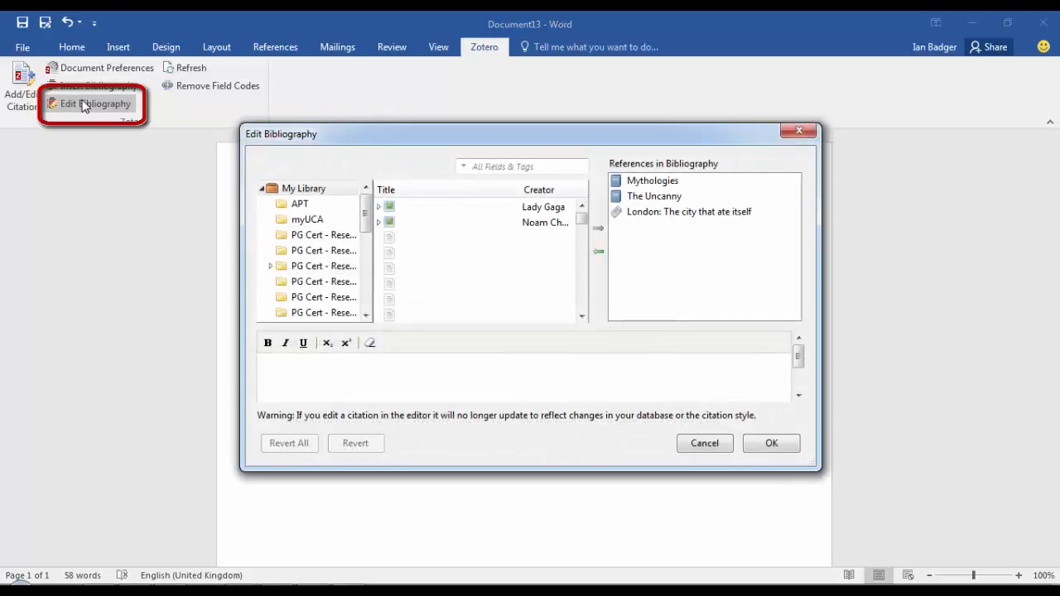
pyautogui.click(505, 167)
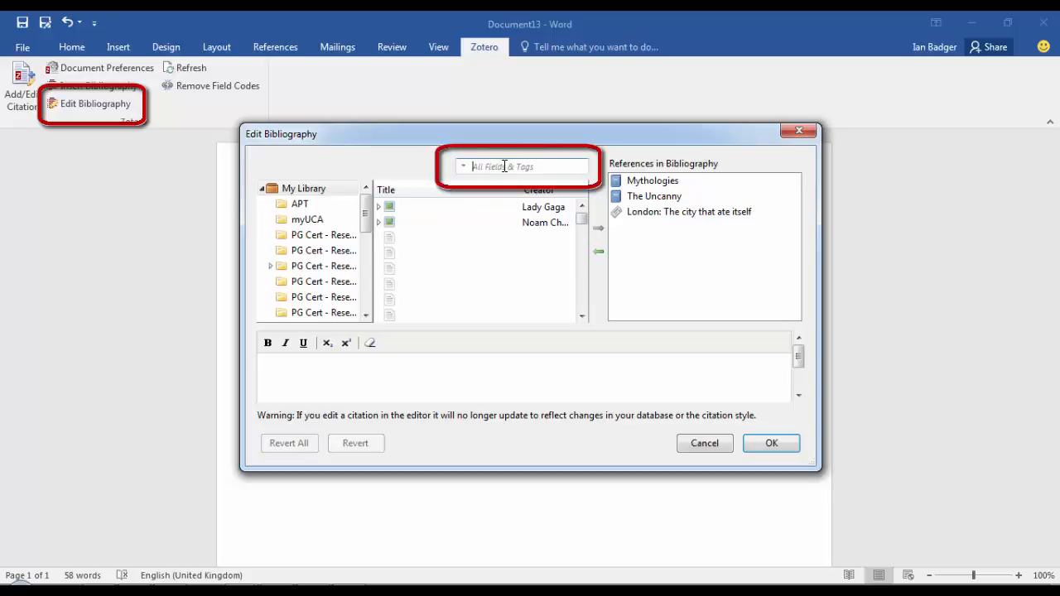
pyautogui.write('learning')
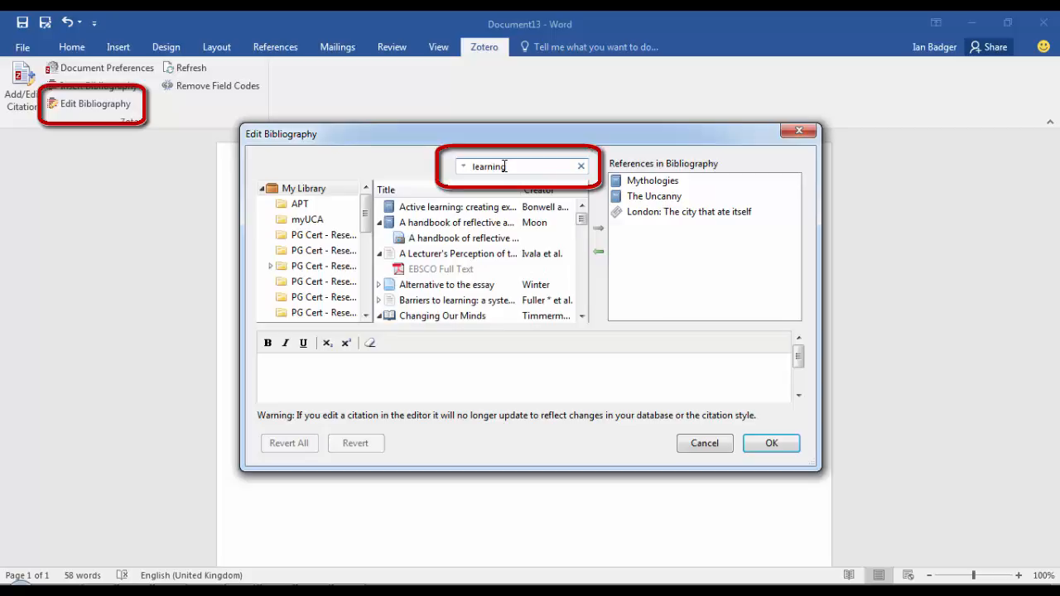
pyautogui.click(484, 212)
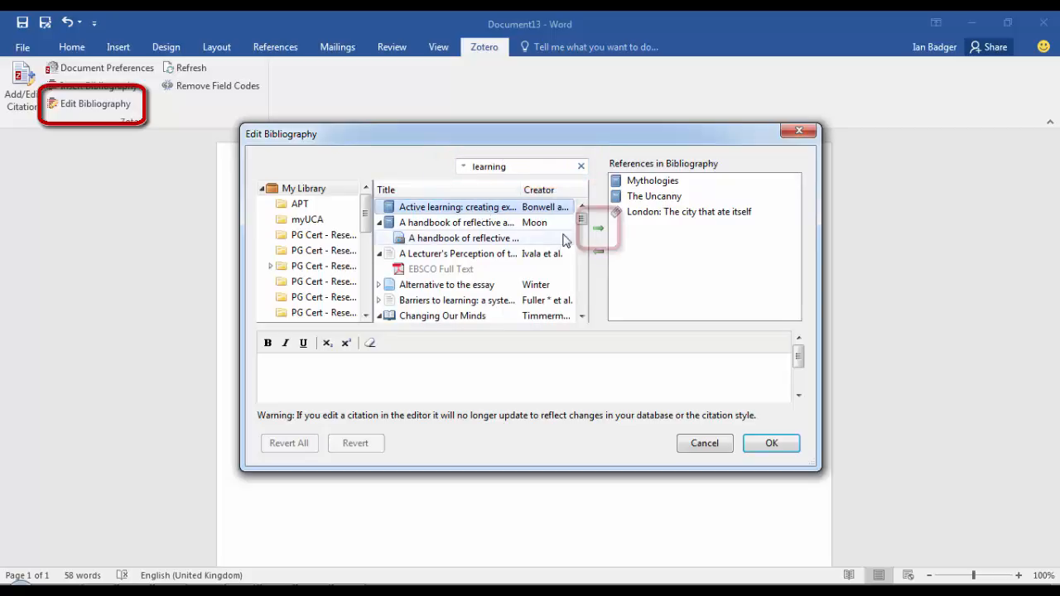
pyautogui.click(599, 235)
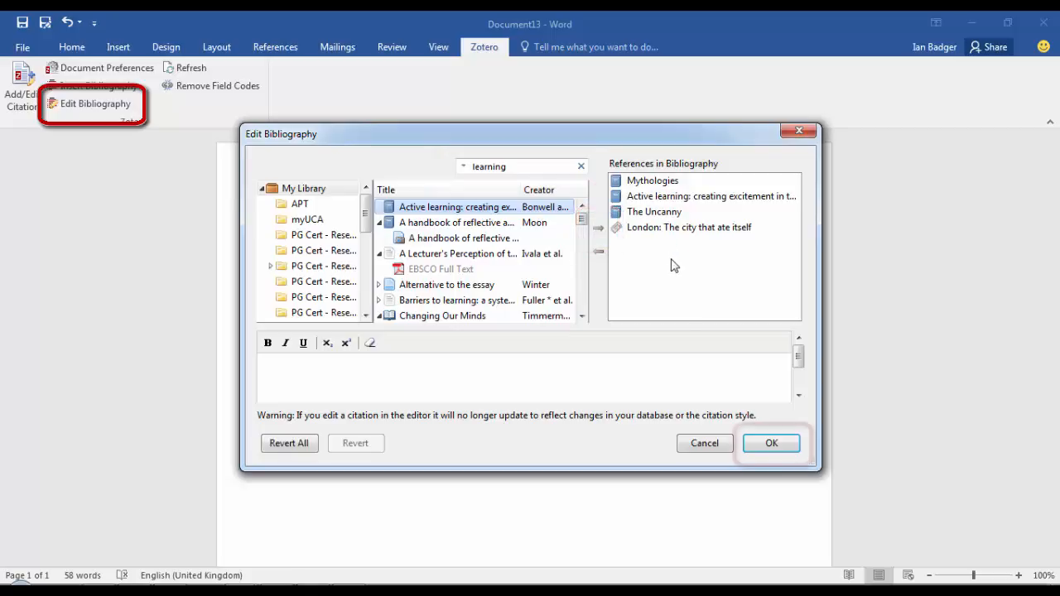
pyautogui.click(772, 445)
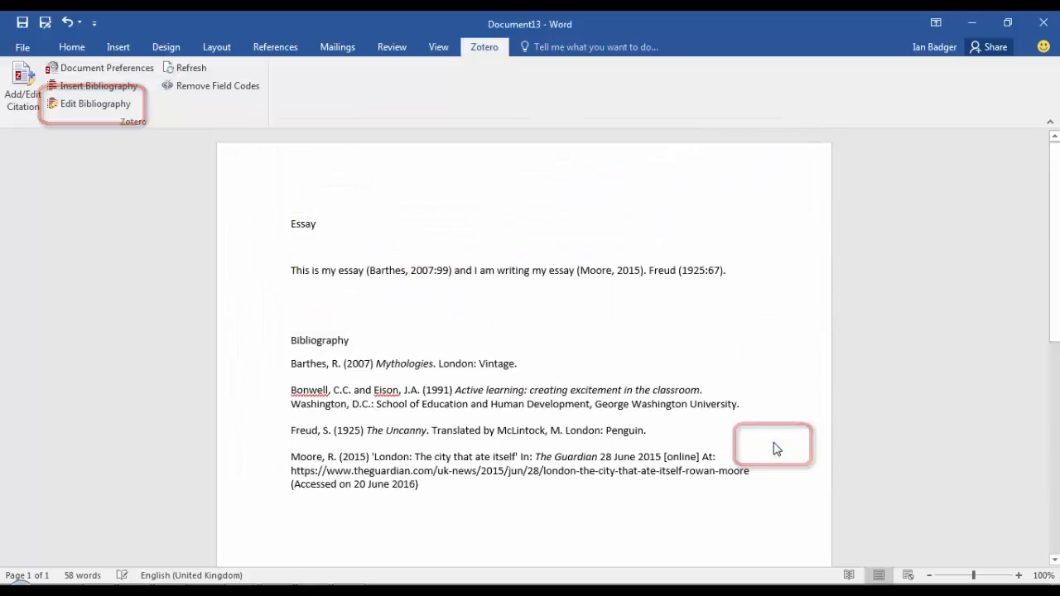